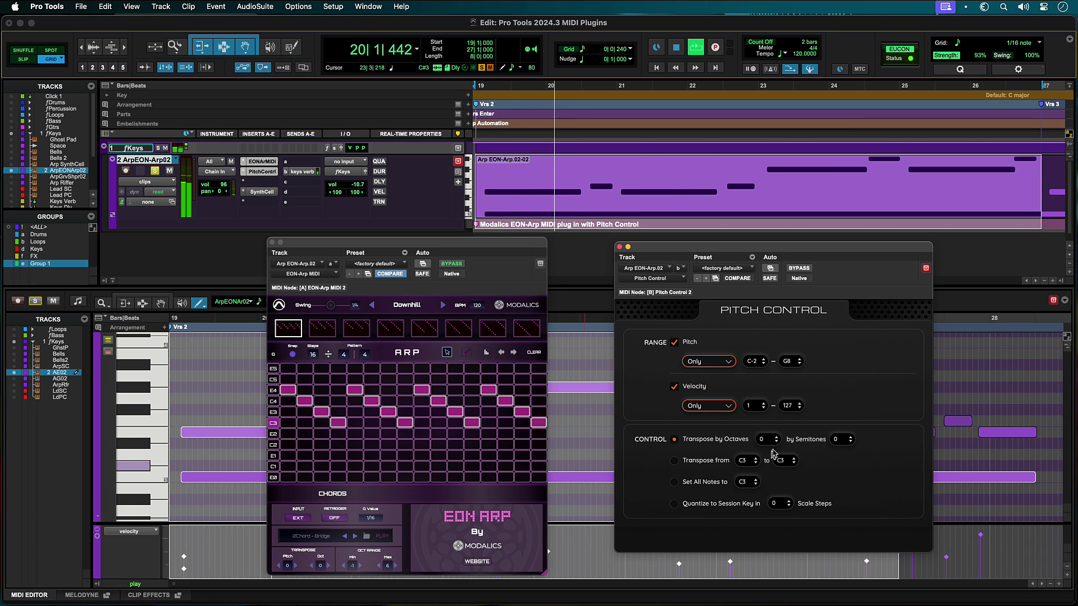
# - Nudge Pitch Control's semitones to 1 and 2, return them to 0, then set all notes to C3
pyautogui.click(852, 437)
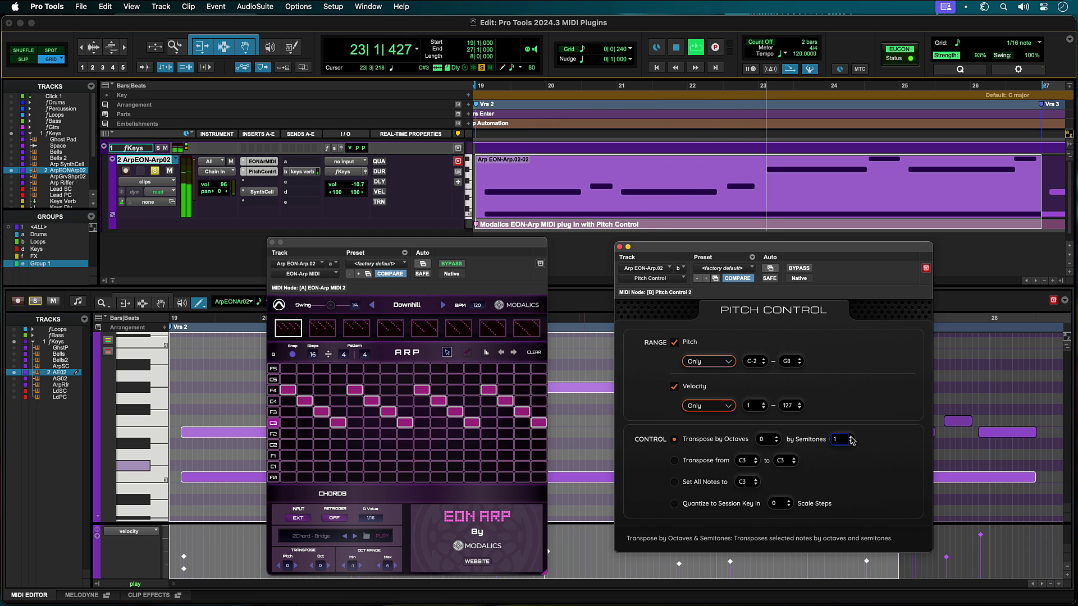
pyautogui.click(852, 438)
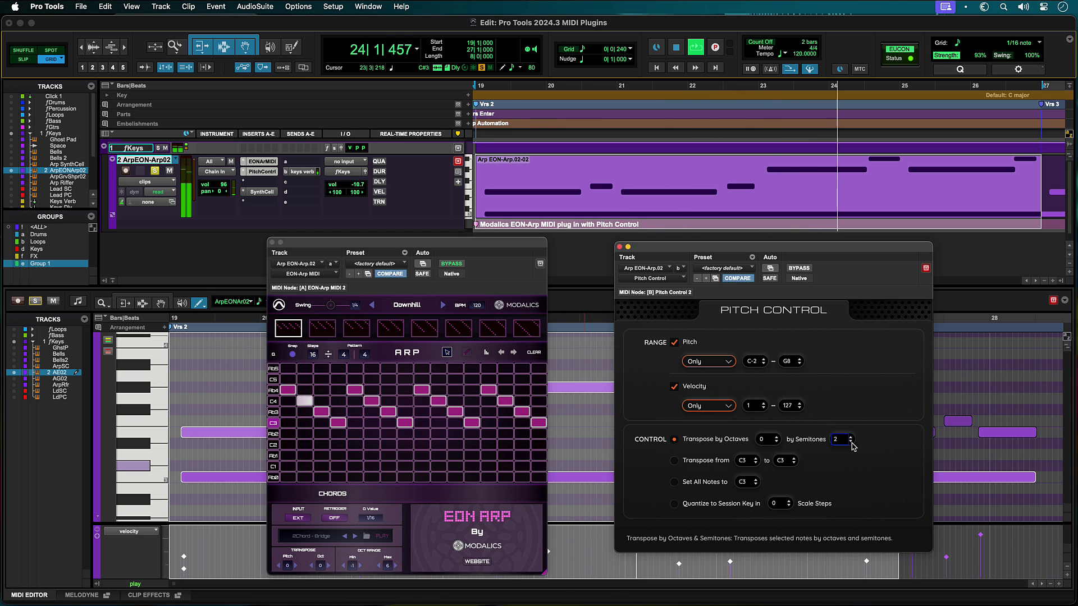
pyautogui.click(851, 444)
pyautogui.click(851, 444)
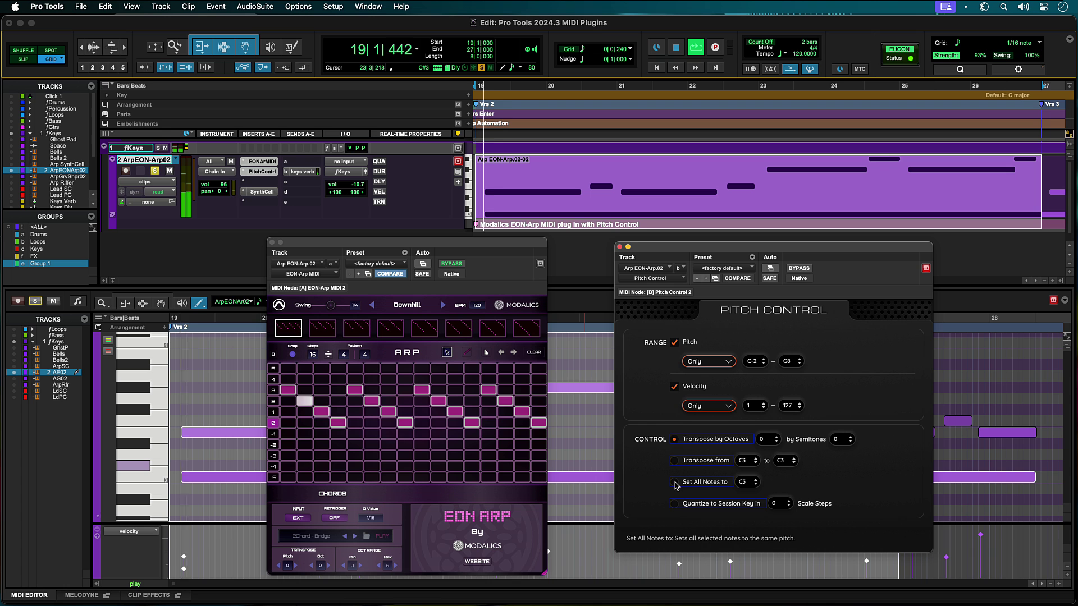
pyautogui.click(675, 482)
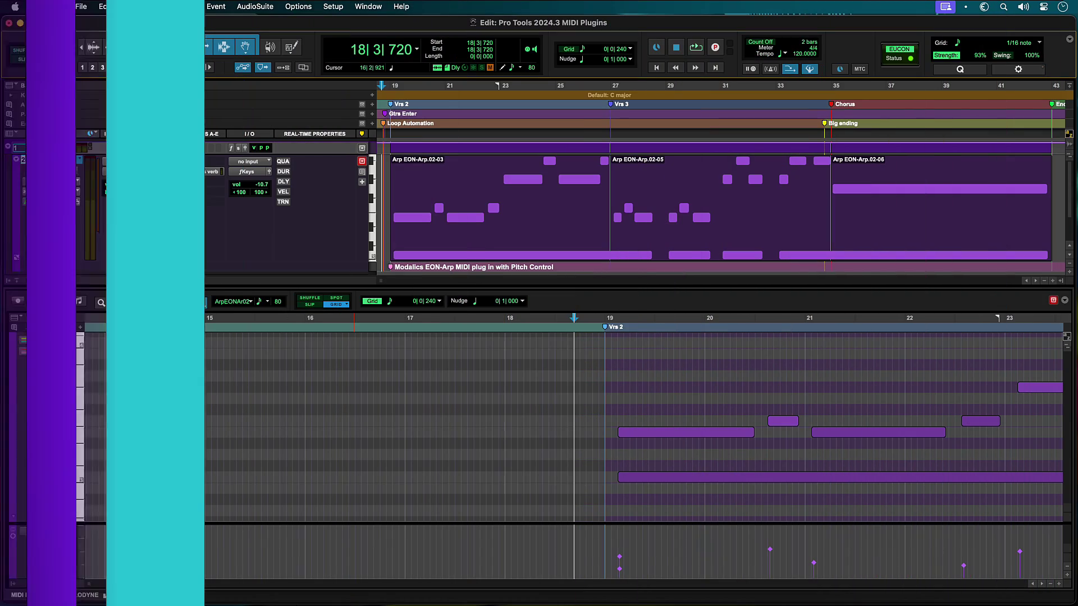
# - Play a test note from the MIDI keyboard, disarm the arp track, and select its Arp EON-Arp.02-03 clip
pyautogui.hotkey('alt', 'k')
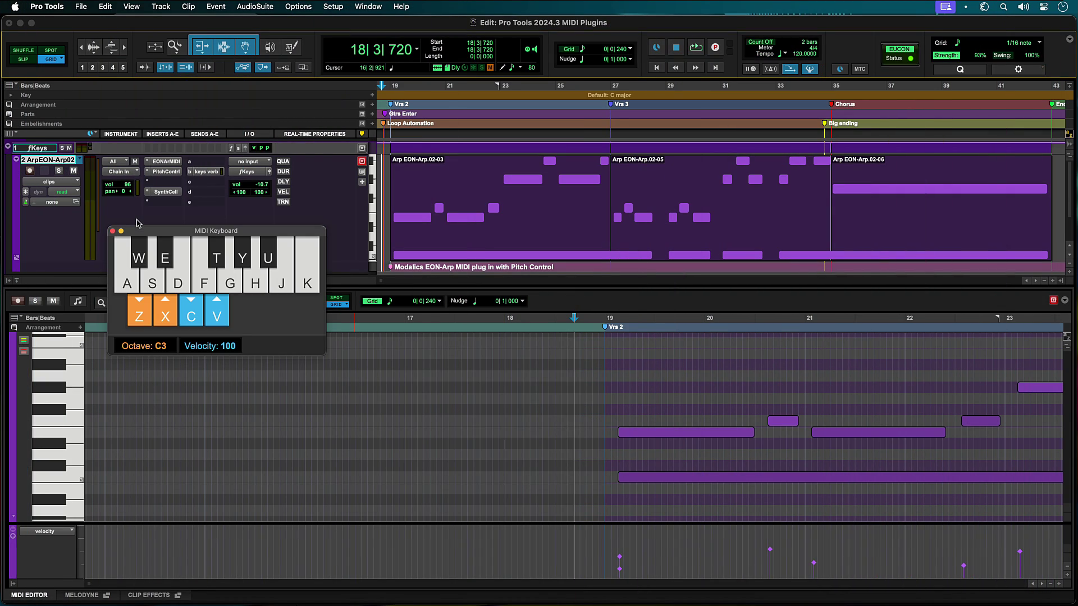
pyautogui.click(124, 286)
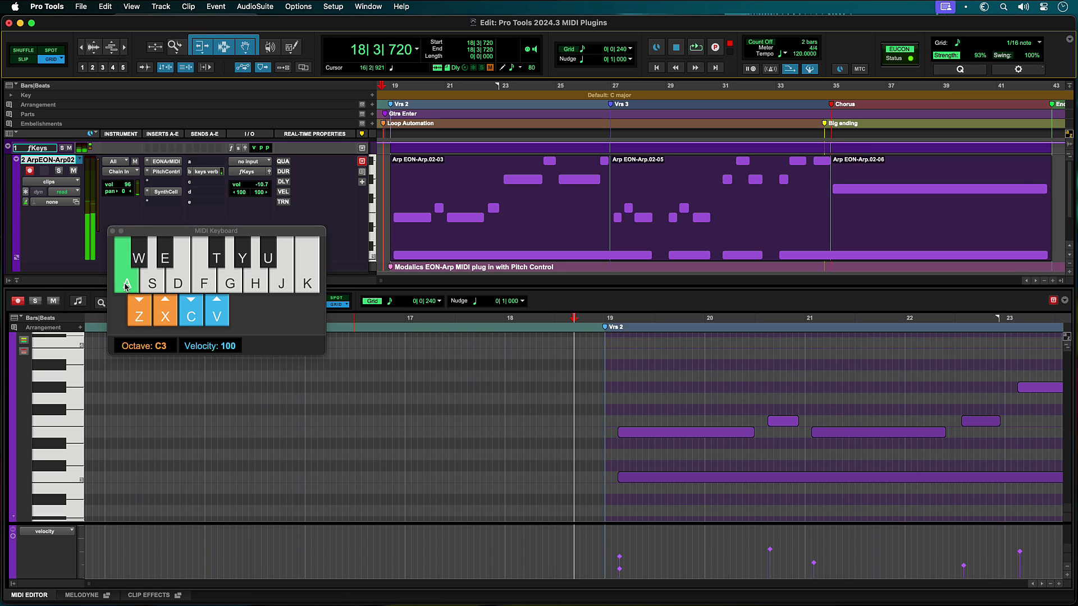
pyautogui.click(30, 172)
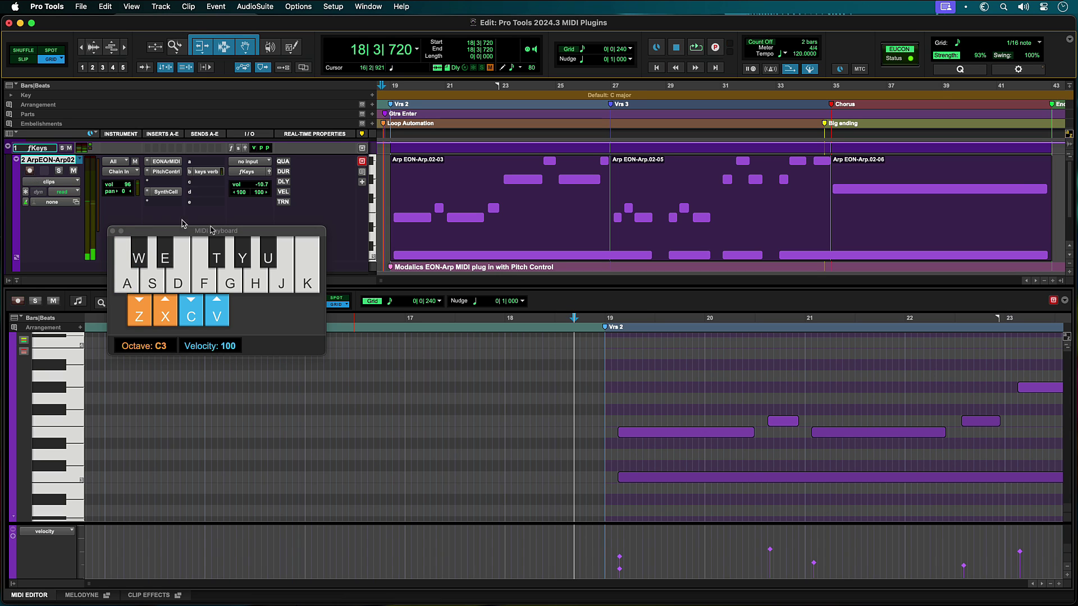
pyautogui.click(451, 255)
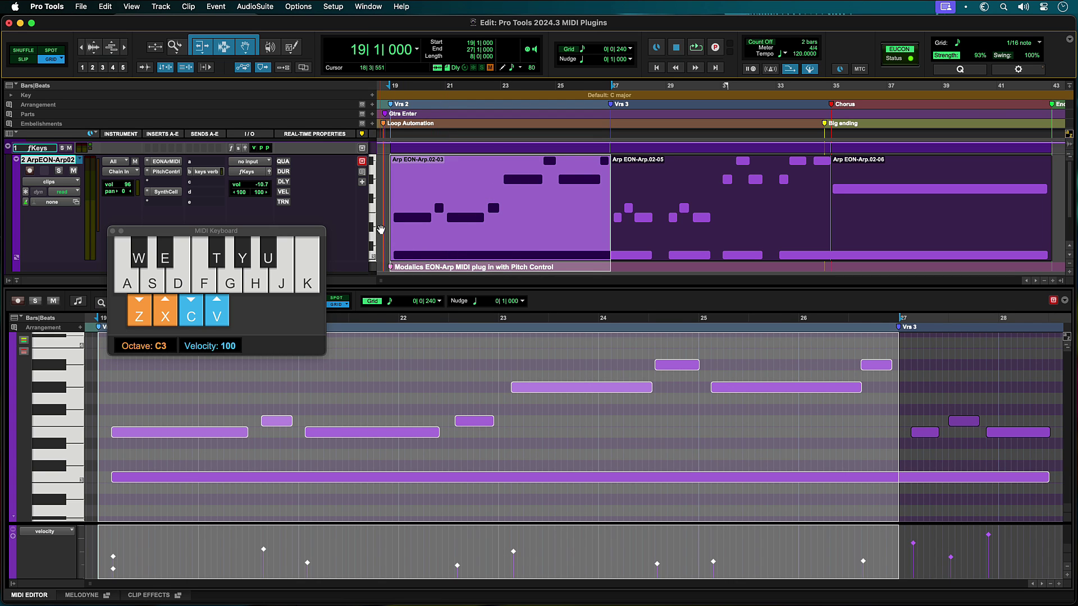
pyautogui.press('super+k')
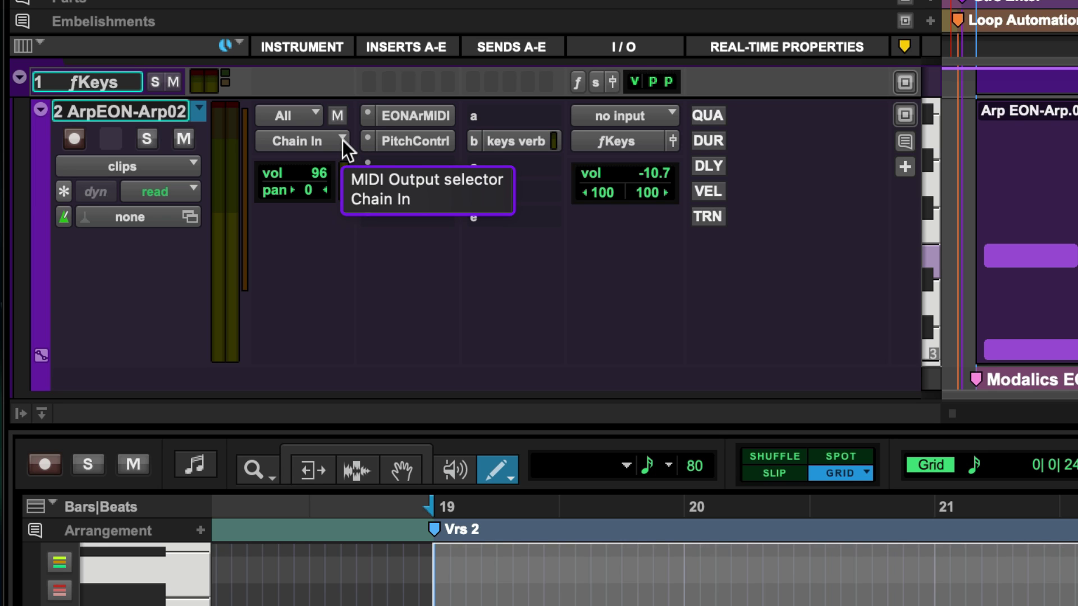
# - Add Velocity Control in insert c, inspect the Chain In output menu, and try dragging Velocity Control earlier
pyautogui.click(370, 168)
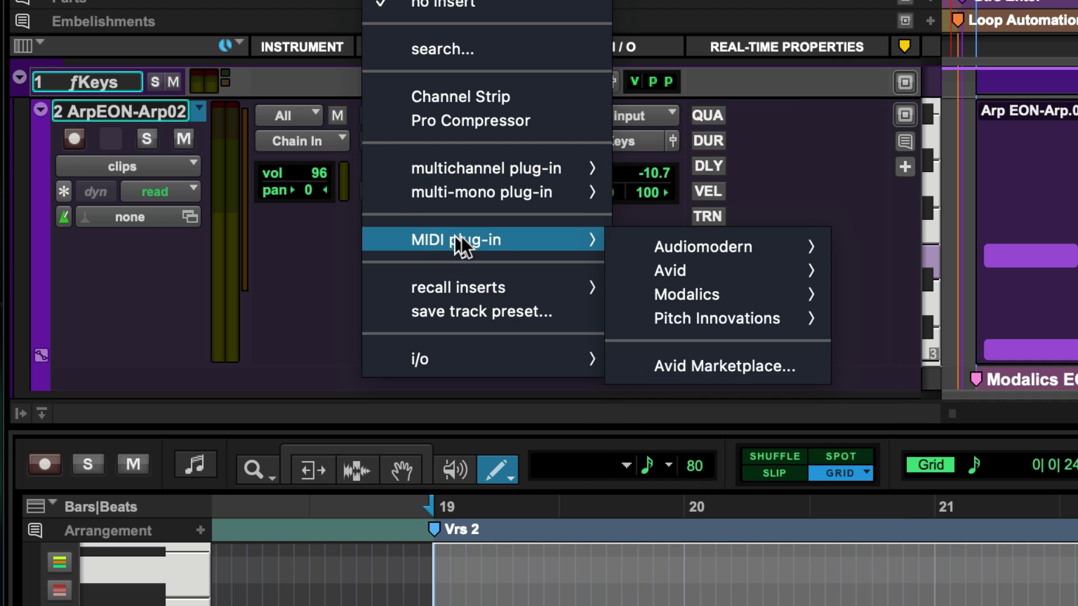
pyautogui.moveTo(670, 271)
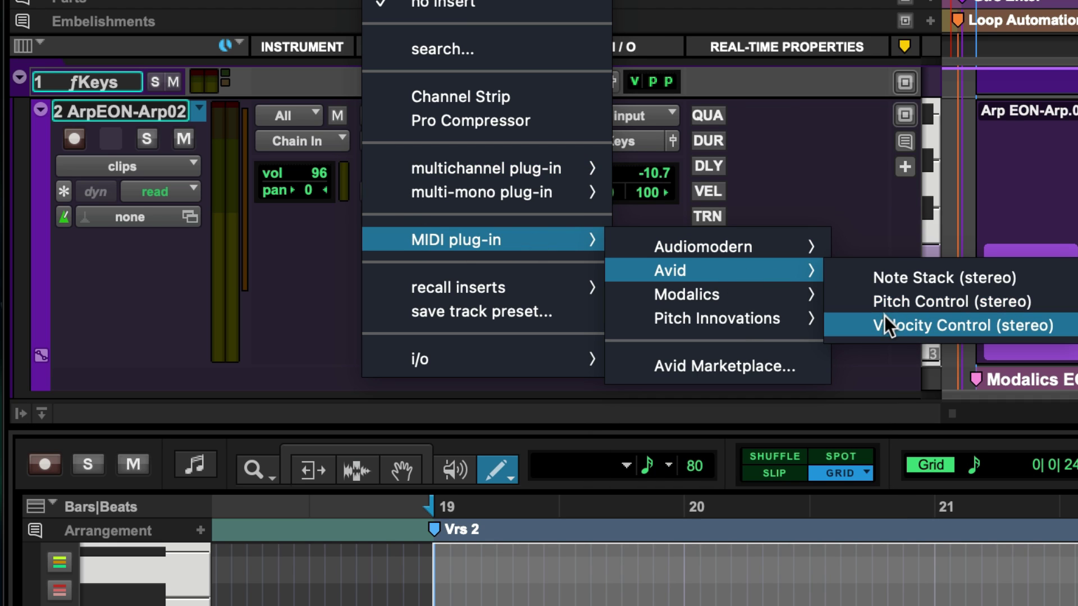
pyautogui.click(885, 316)
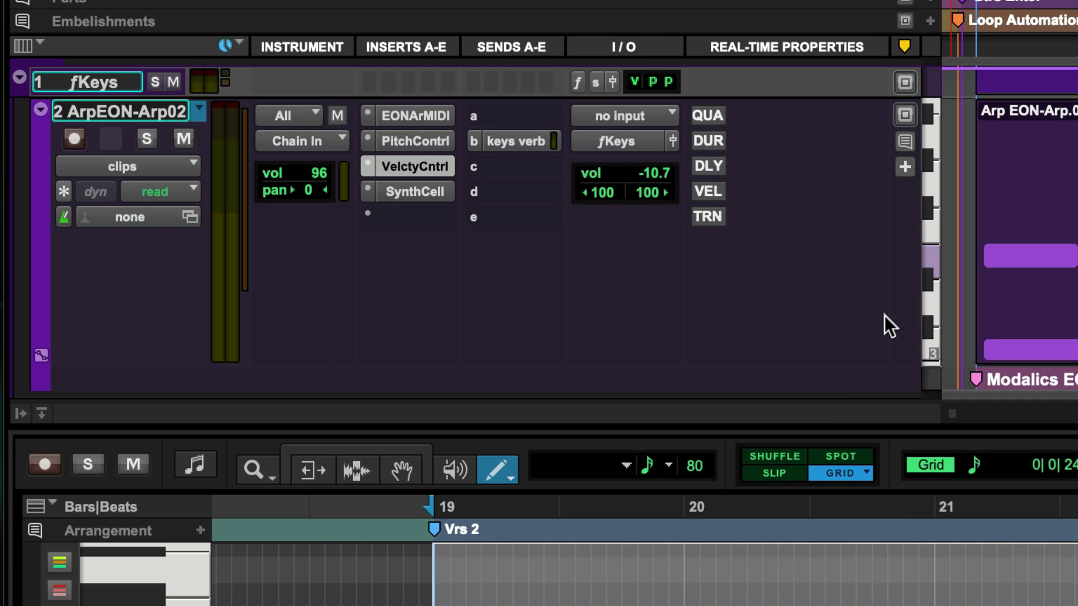
pyautogui.click(346, 139)
pyautogui.moveTo(588, 150)
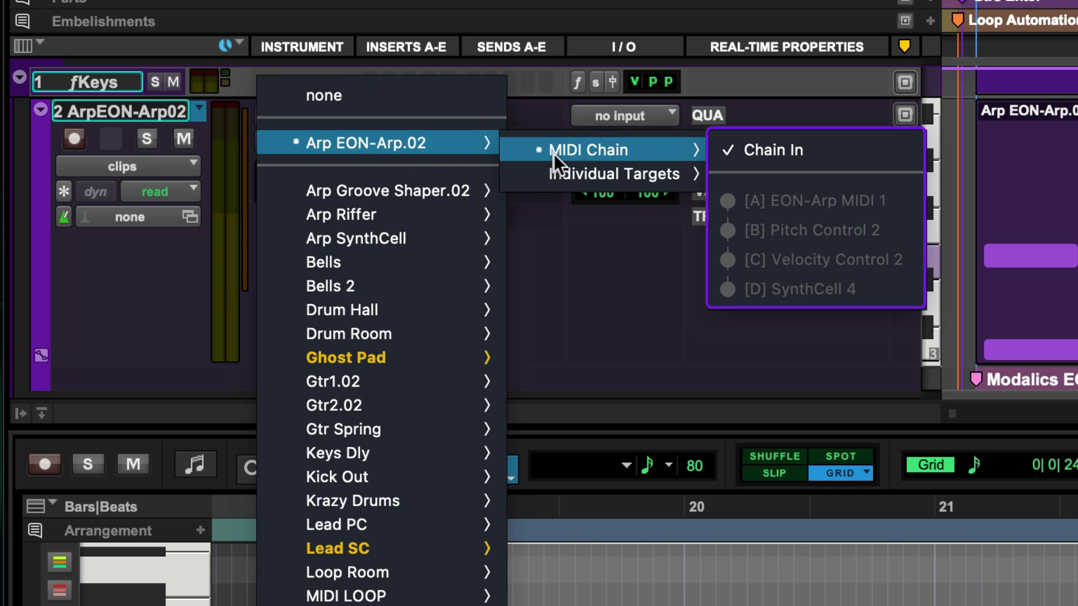
pyautogui.click(549, 294)
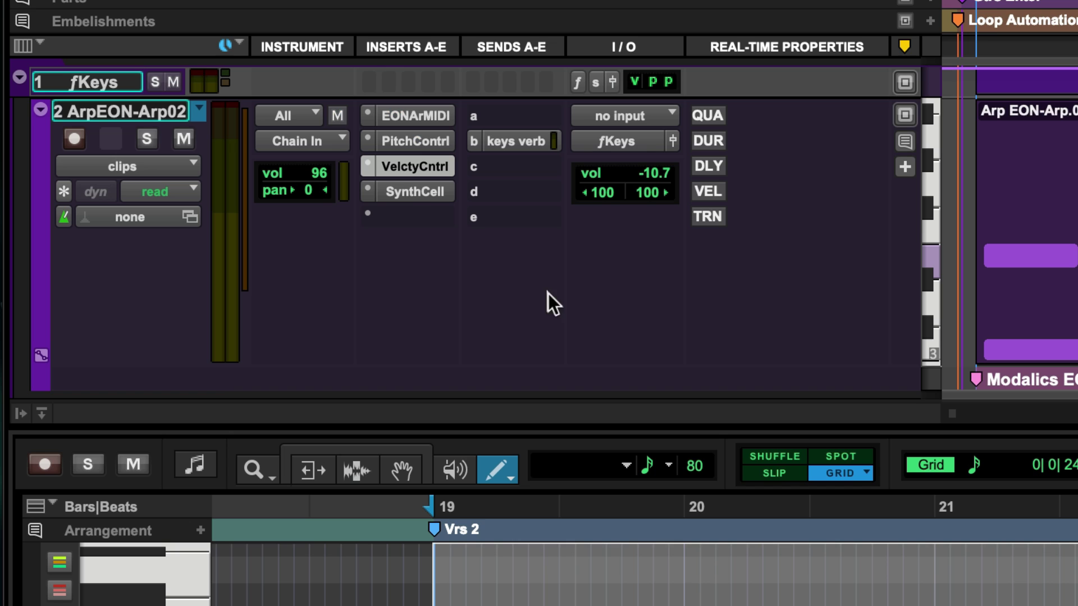
pyautogui.moveTo(404, 166)
pyautogui.mouseDown()
pyautogui.moveTo(411, 130)
pyautogui.moveTo(413, 138)
pyautogui.mouseUp()
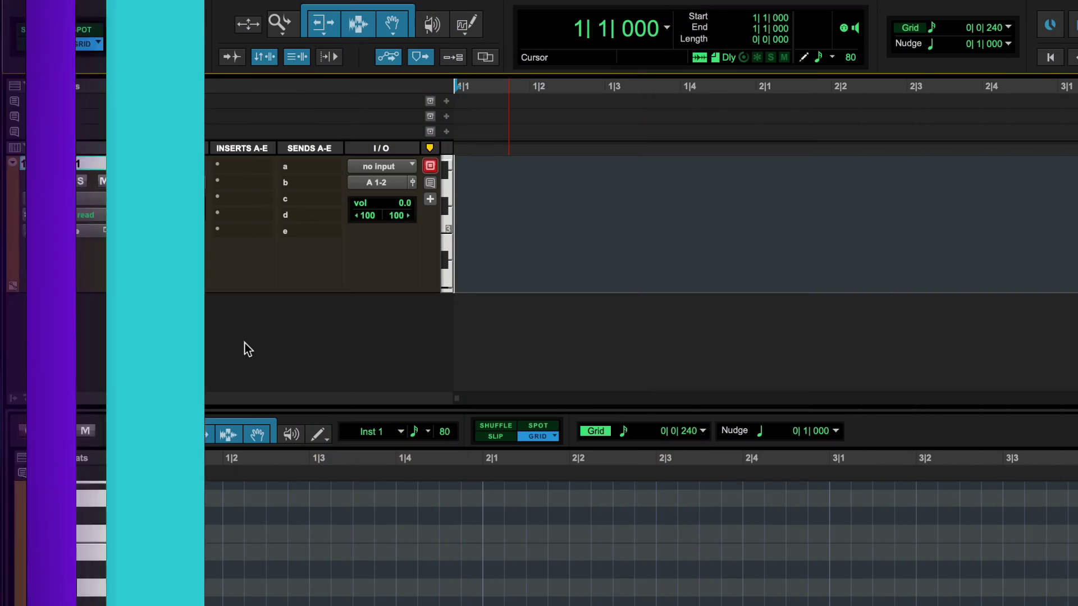
# - Insert Note Stack into slot a of the new session's Inst 1 track
pyautogui.click(215, 168)
pyautogui.moveTo(278, 213)
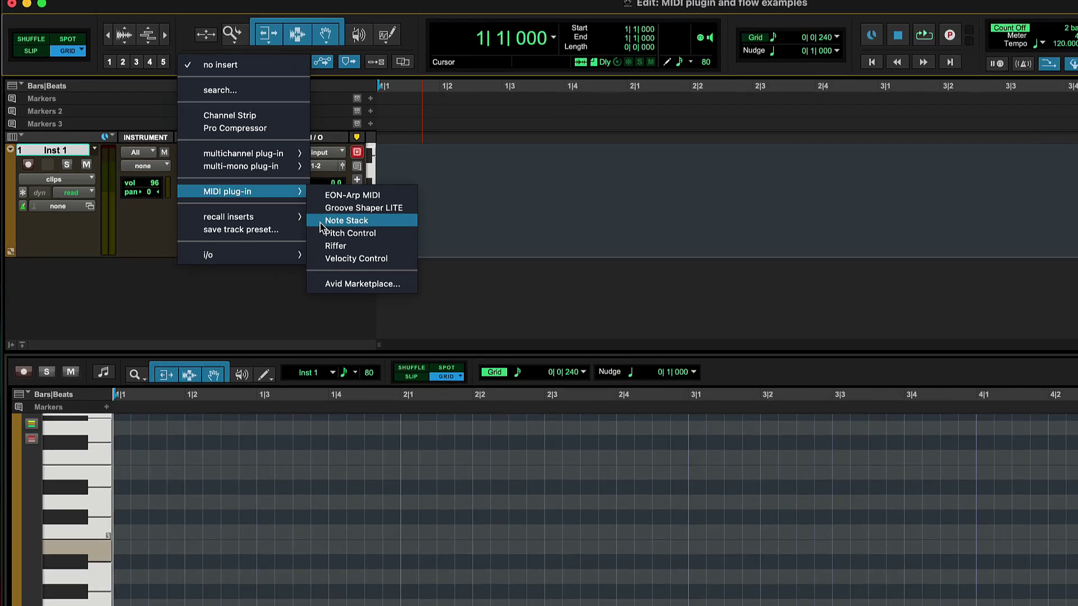
pyautogui.click(392, 250)
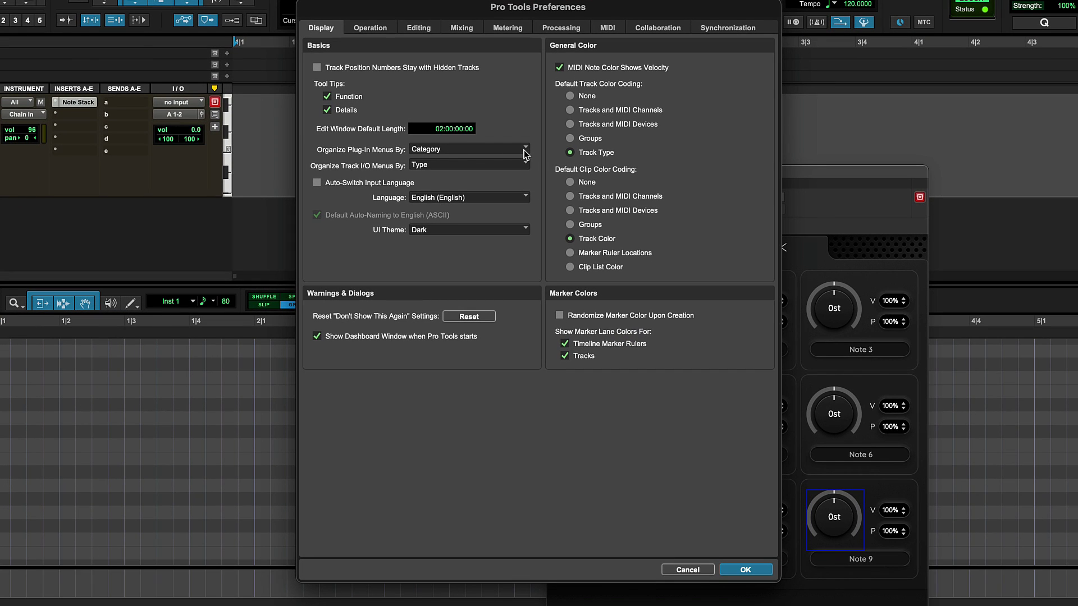
# - Organize plug-in menus by Category and Manufacturer, confirm Preferences, and browse the first insert's menu
pyautogui.click(524, 154)
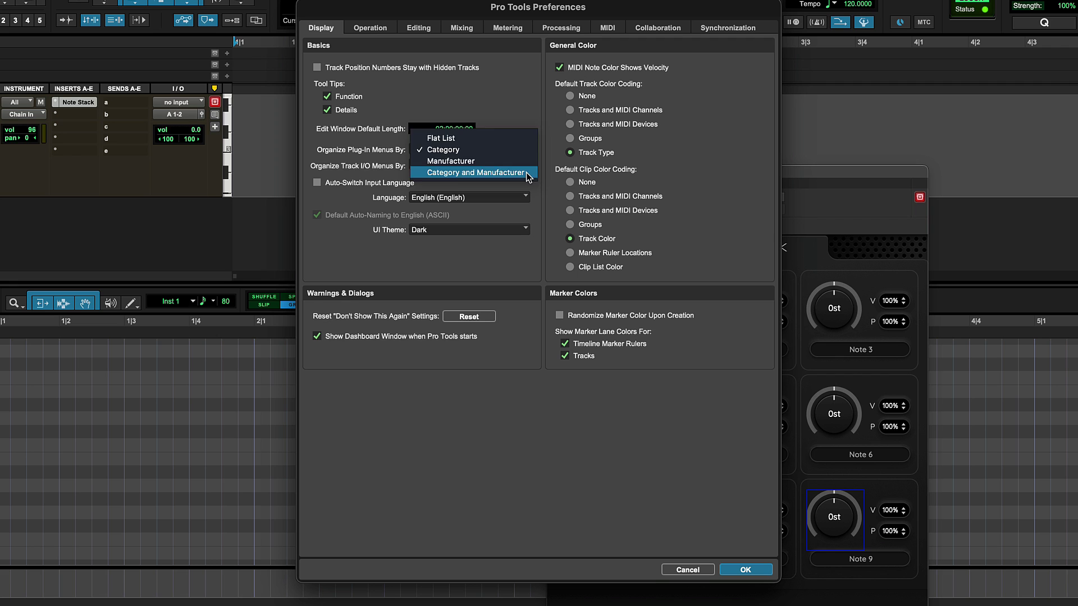
pyautogui.click(528, 175)
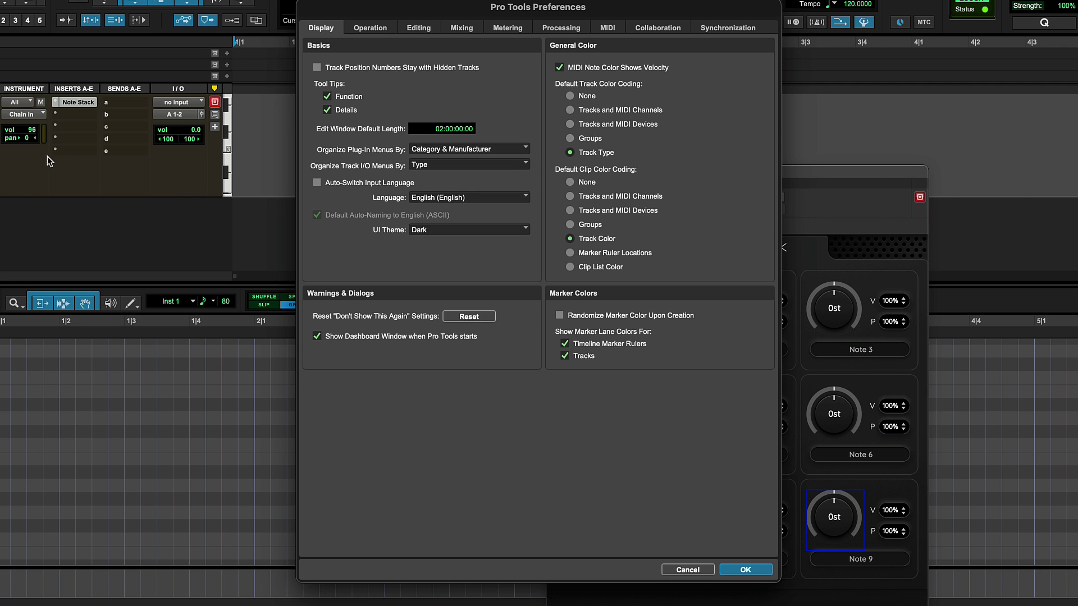
pyautogui.press('Return')
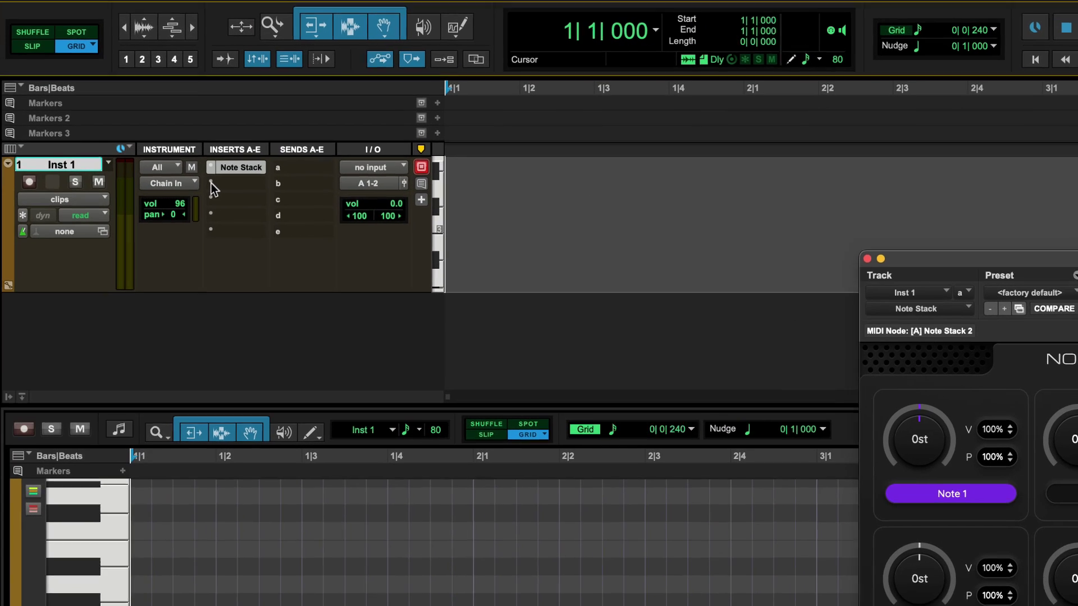
pyautogui.click(218, 186)
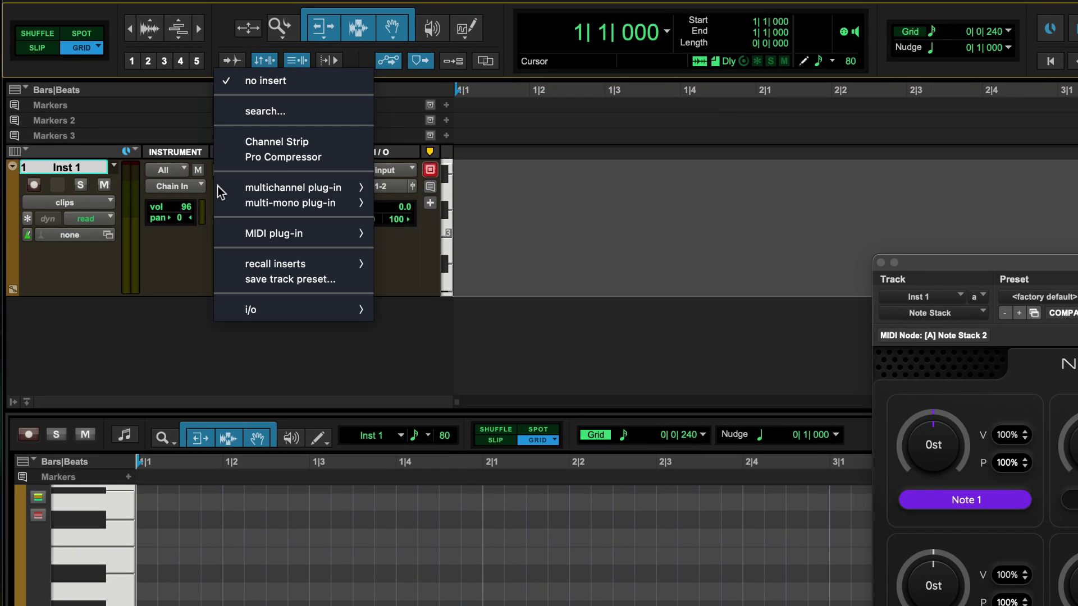
pyautogui.moveTo(286, 234)
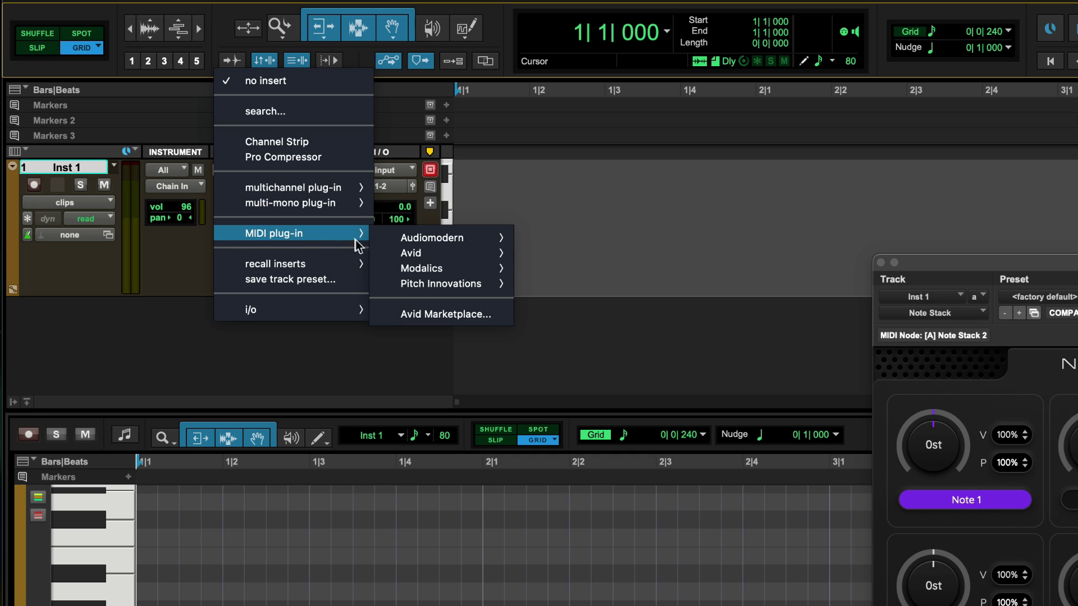
pyautogui.moveTo(421, 268)
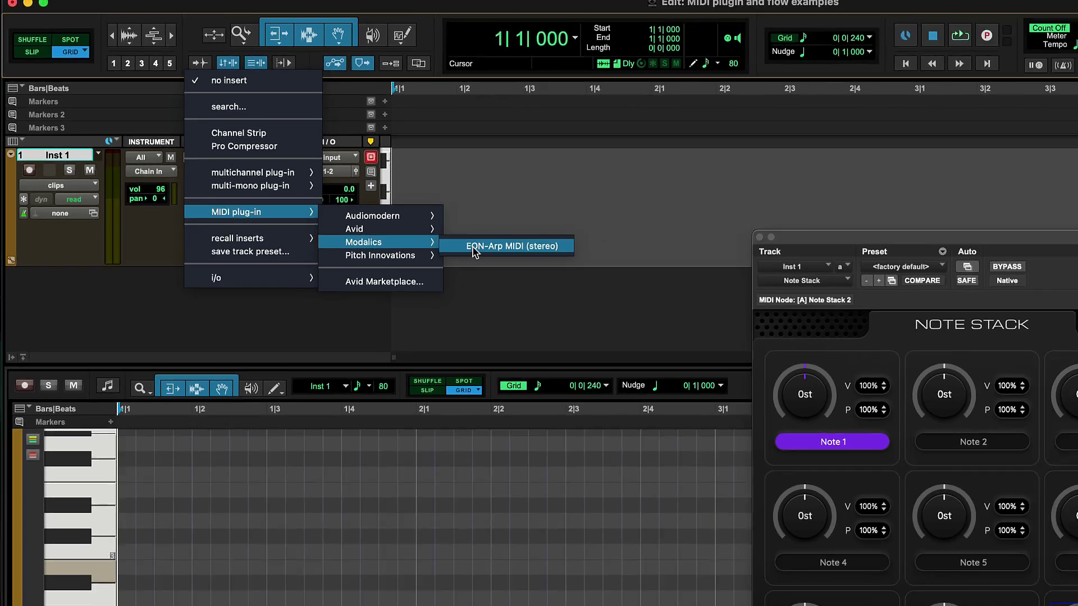
# - Add EON-Arp MIDI after Note Stack, check the Chain In input, then add AIR Xpand!2 next
pyautogui.click(547, 273)
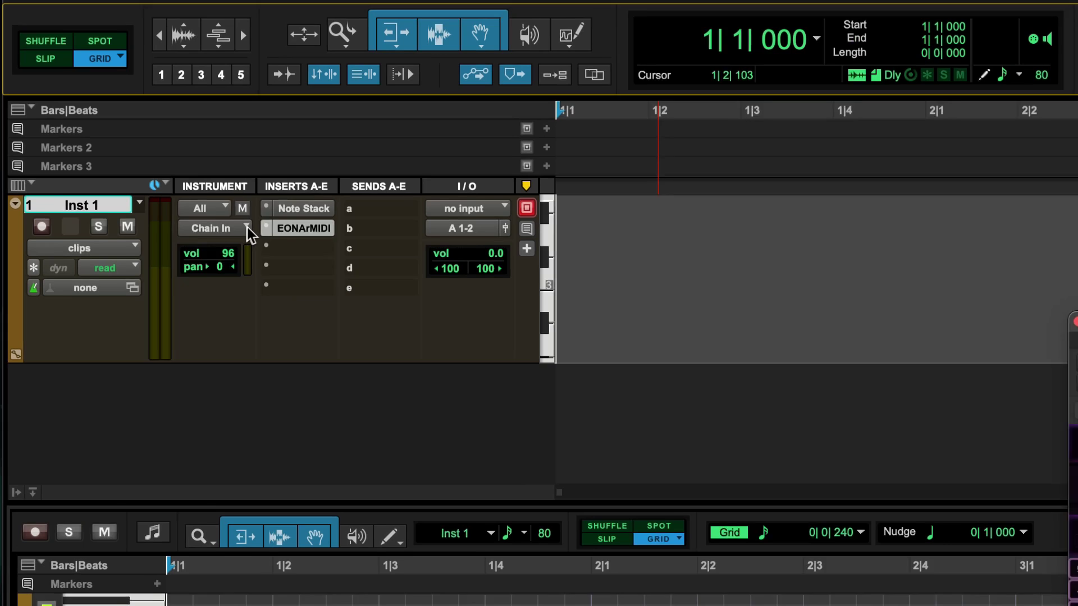
pyautogui.click(118, 146)
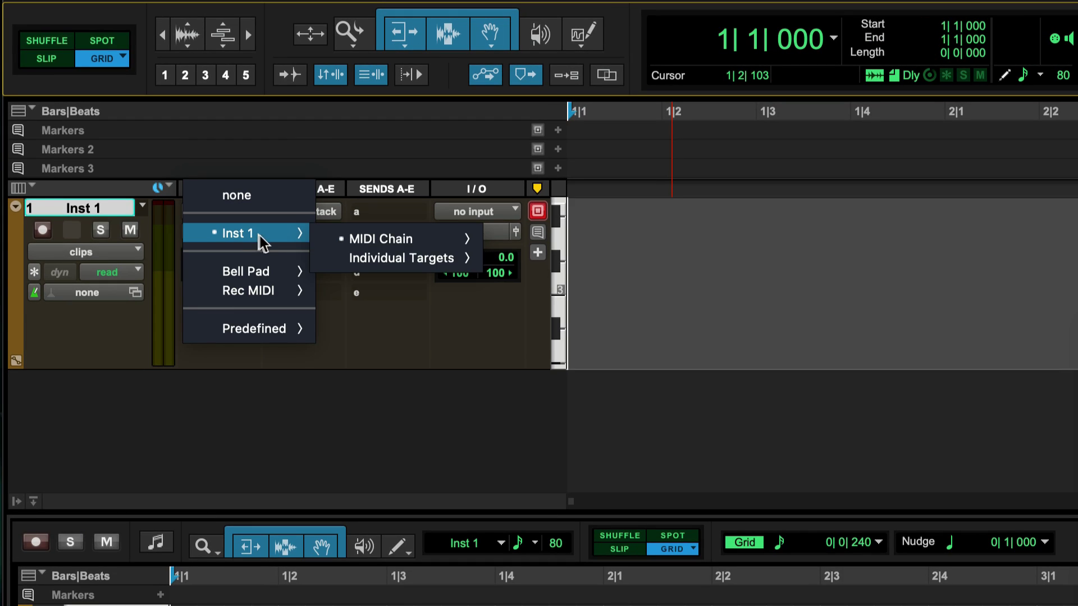
pyautogui.click(357, 402)
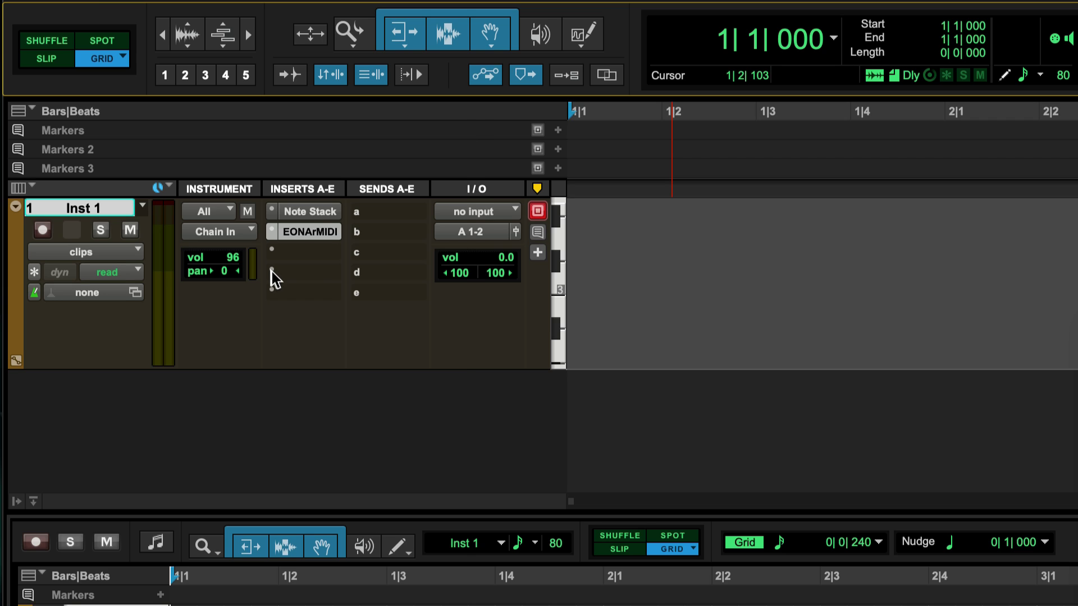
pyautogui.click(272, 272)
pyautogui.moveTo(183, 166)
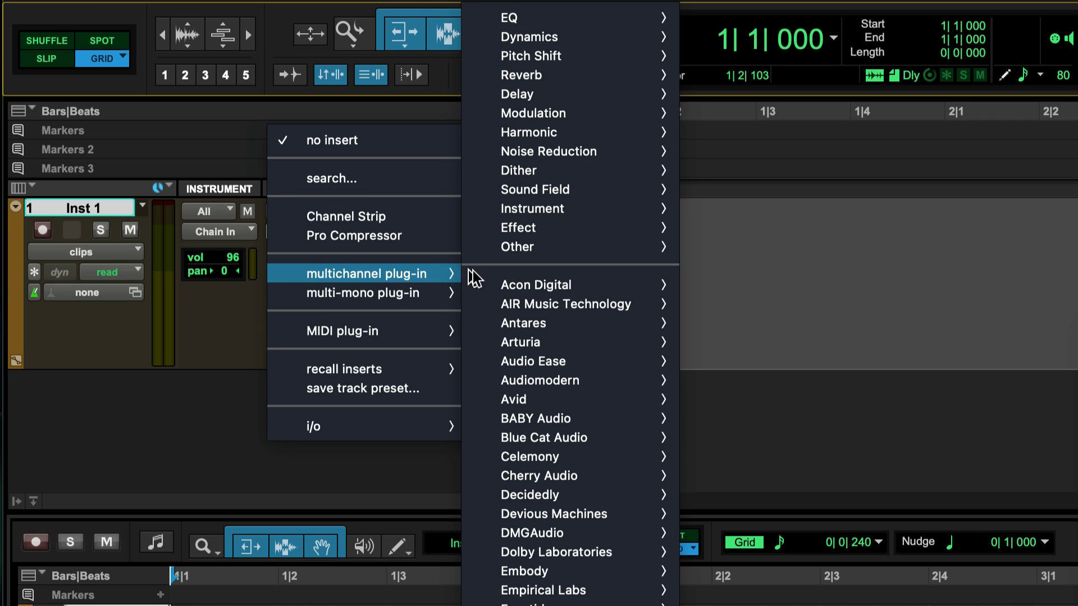
pyautogui.moveTo(283, 182)
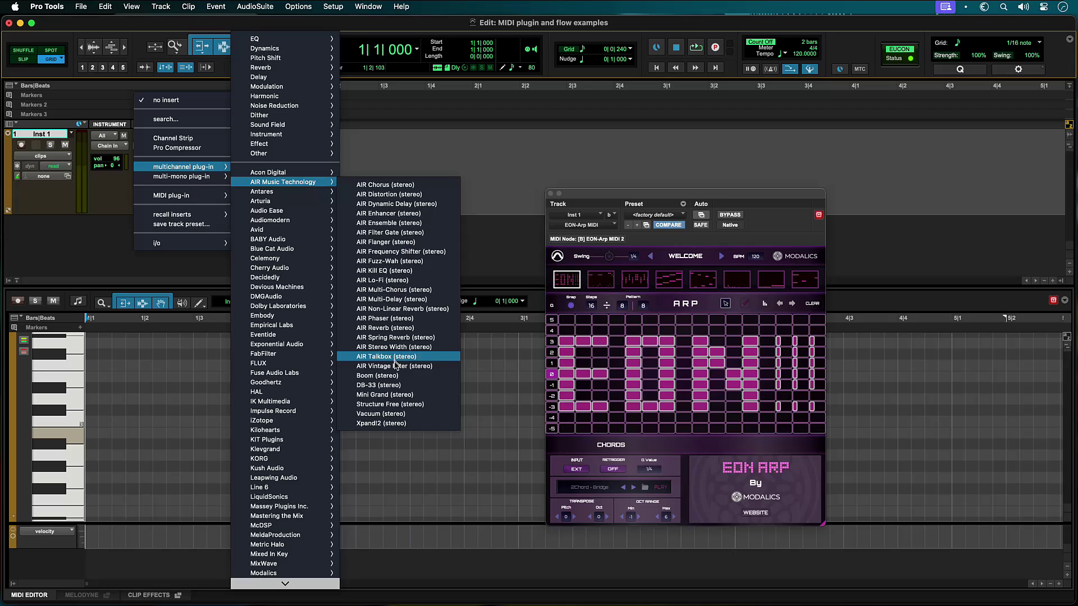
pyautogui.click(402, 423)
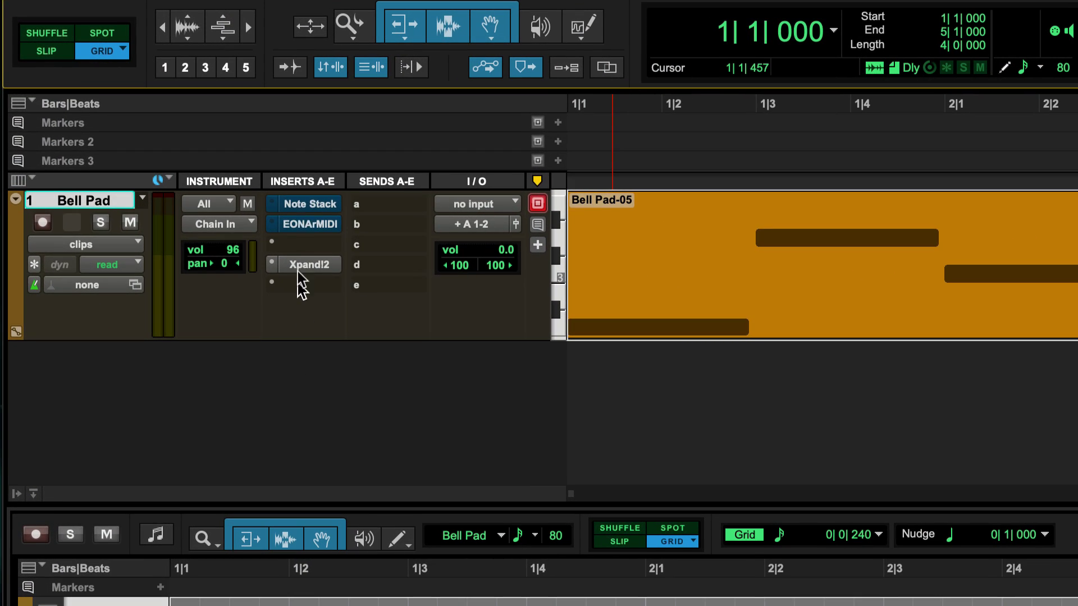
# - Open Note Stack's window and un-bypass it while the Bell Pad clip loops
pyautogui.click(314, 207)
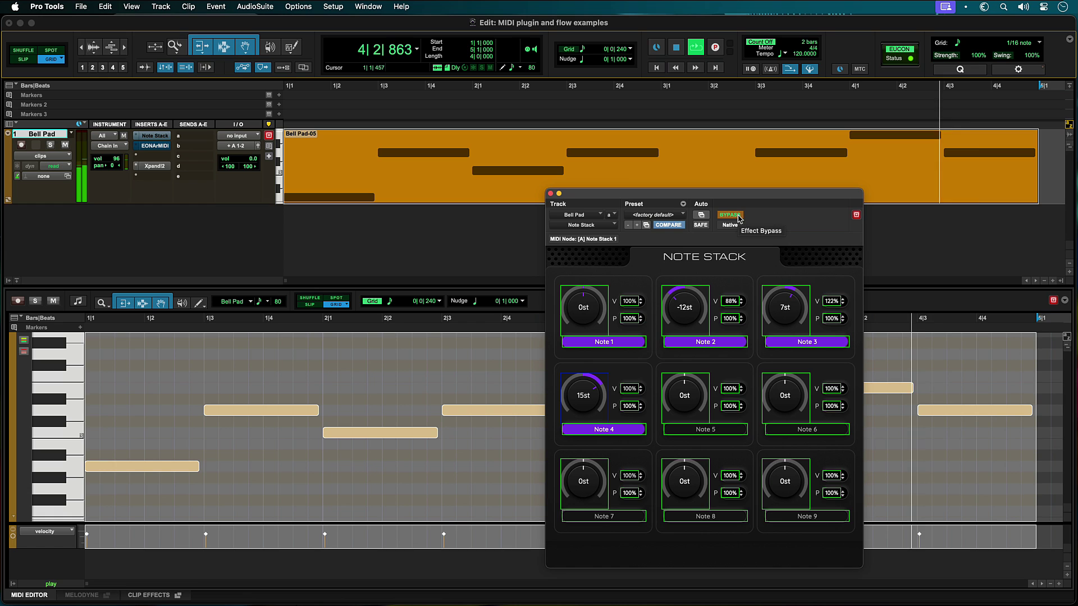
pyautogui.click(731, 216)
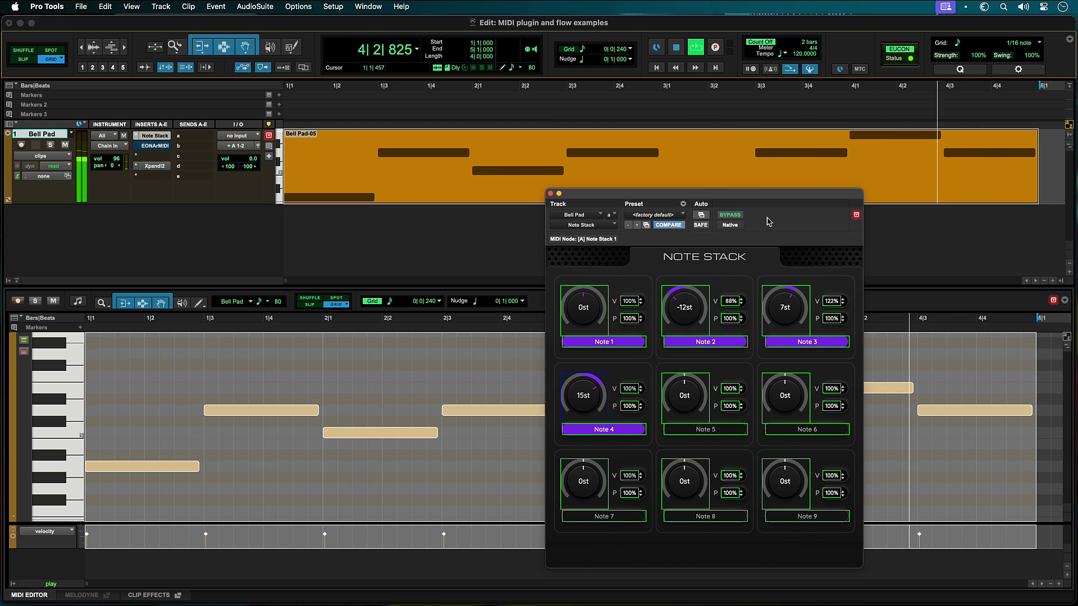
# - Stop playback, view the EON-Arp MIDI and Xpand!2 Heavenly Bell Pad windows, then stop again
pyautogui.press('space')
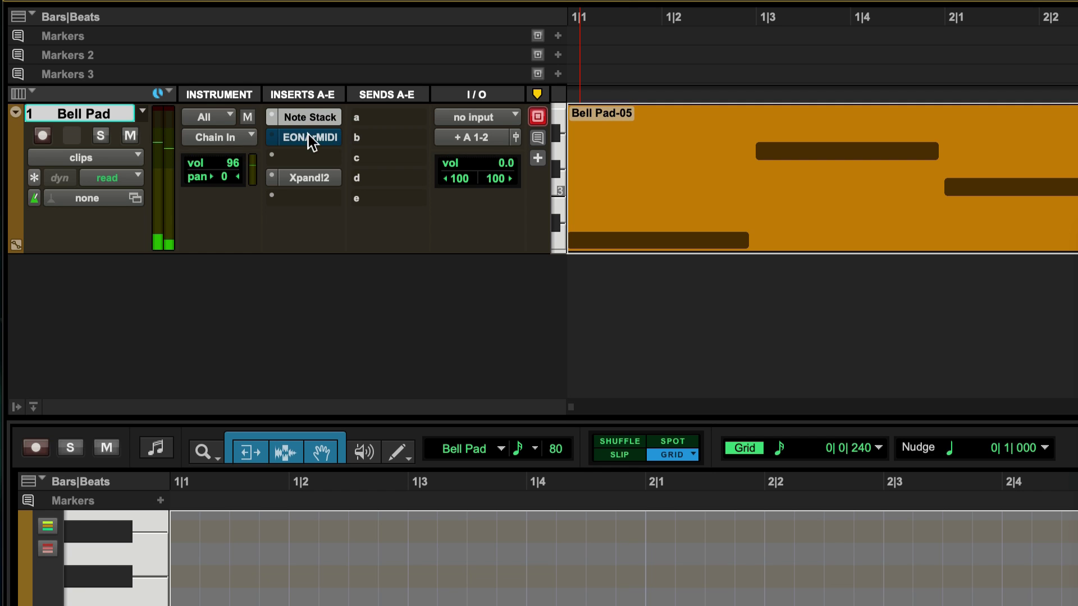
pyautogui.click(309, 137)
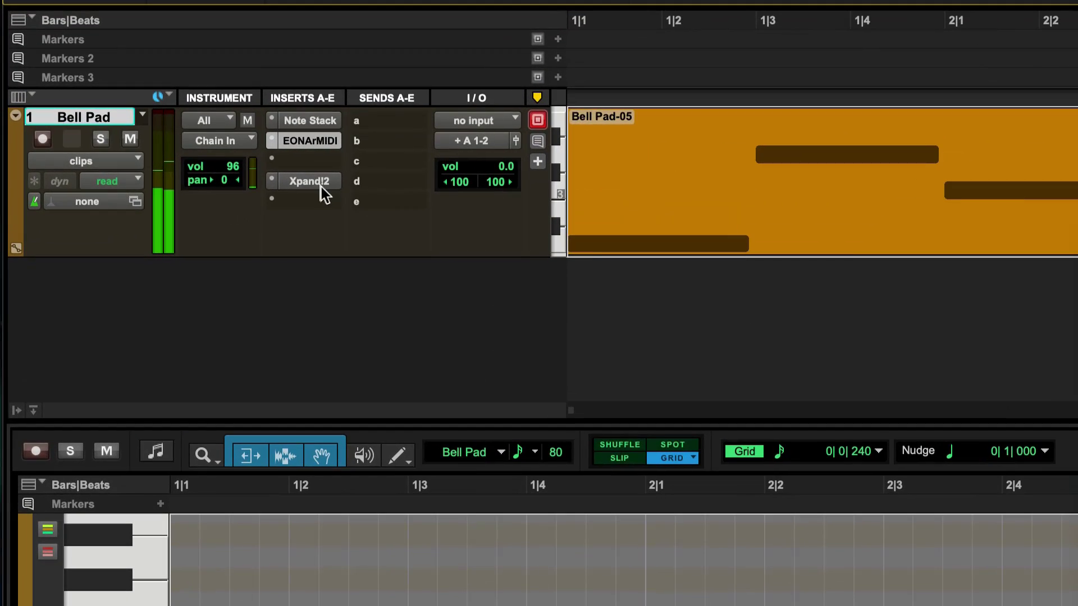
pyautogui.click(319, 186)
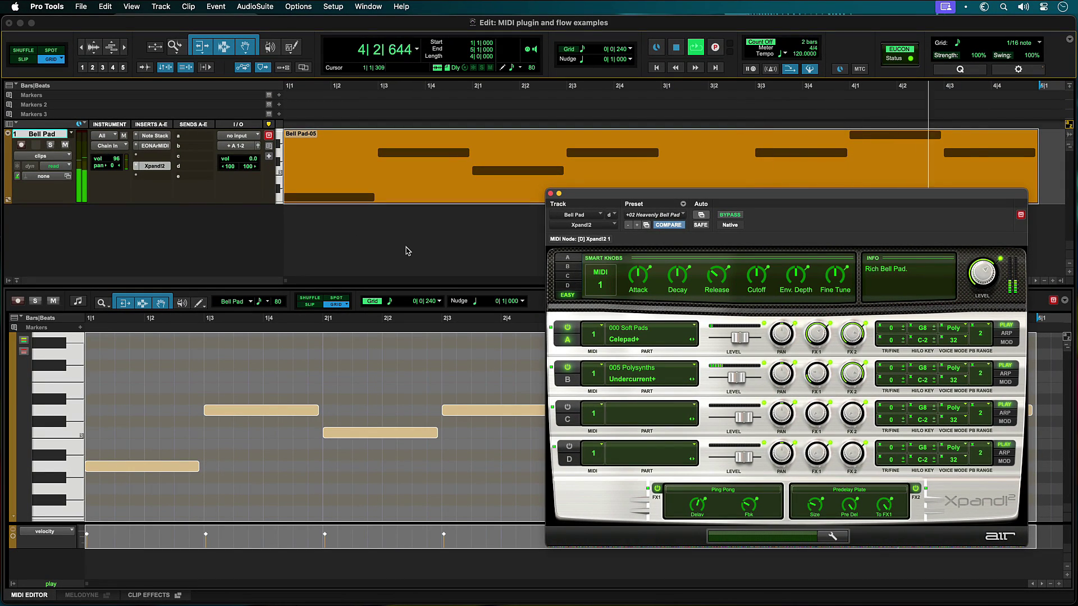
pyautogui.press('space')
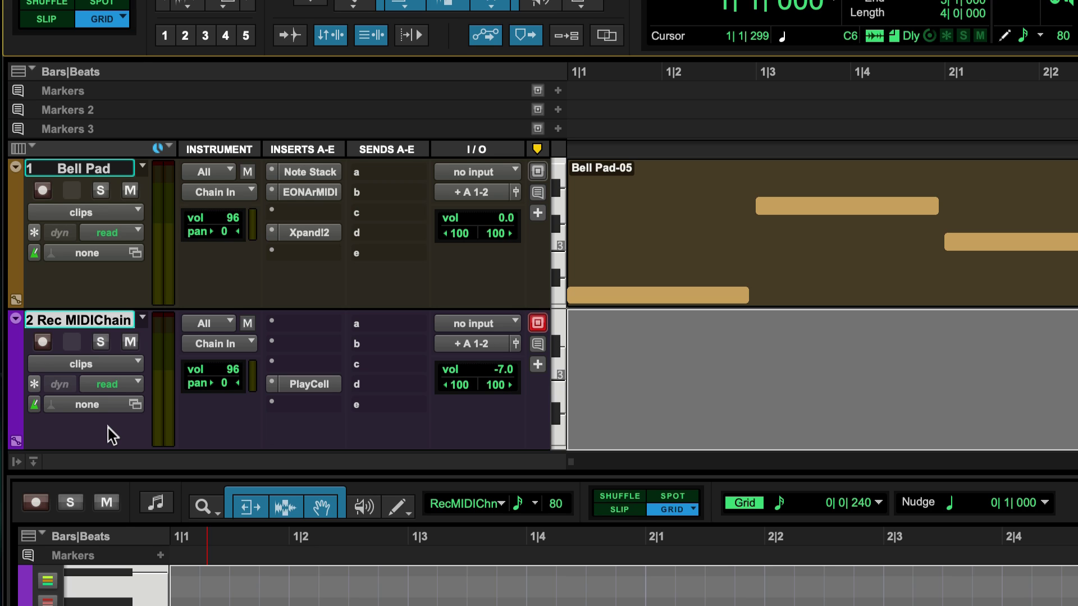
# - Feed Rec MIDIChain's input from Bell Pad's MIDI Chain output and record-arm it
pyautogui.click(229, 322)
pyautogui.moveTo(234, 407)
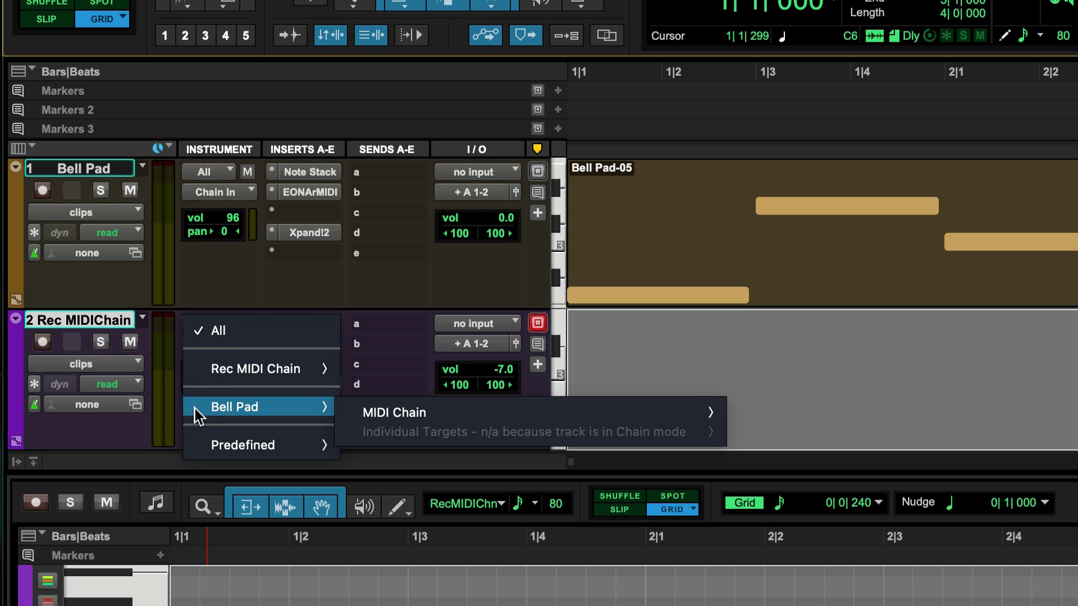
pyautogui.moveTo(394, 413)
pyautogui.click(736, 413)
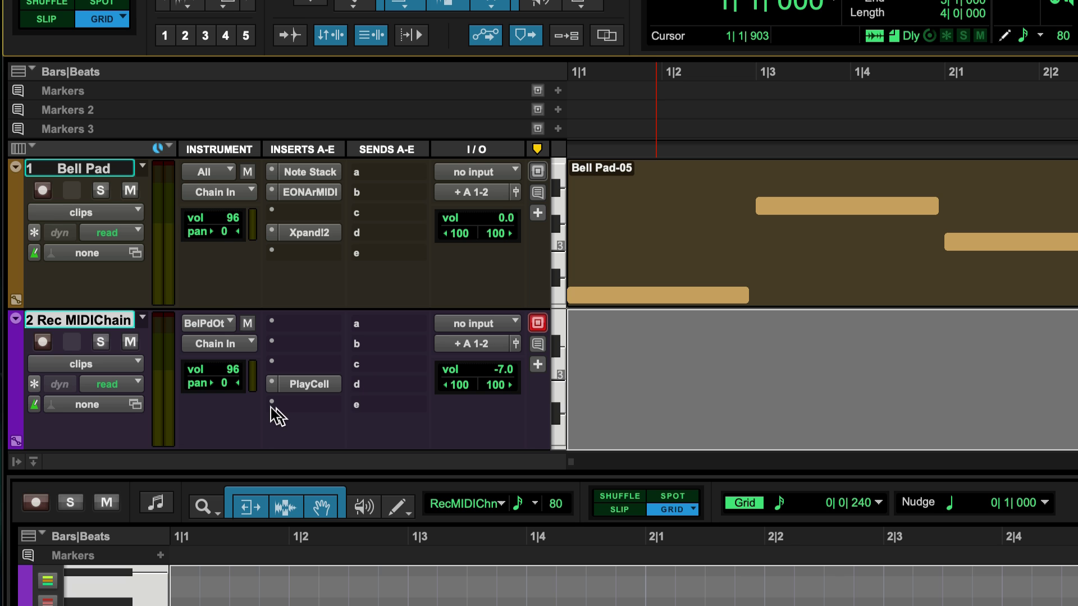
pyautogui.click(42, 342)
pyautogui.click(43, 342)
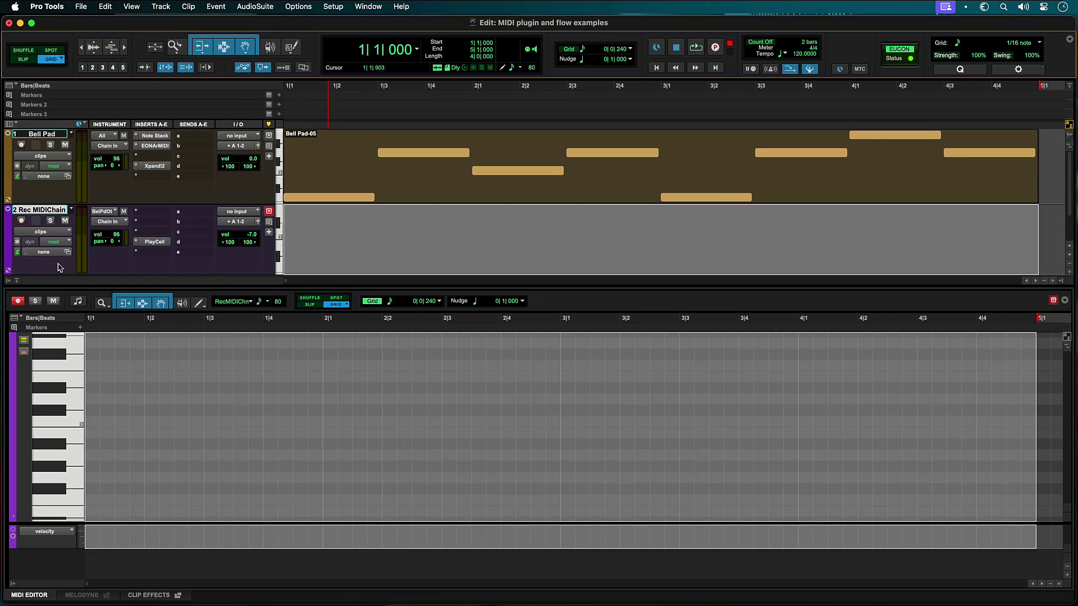
# - Record the arpeggiated chain output onto Rec MIDIChain, then browse plug-ins on a Bell Pad insert
pyautogui.press('super+space')
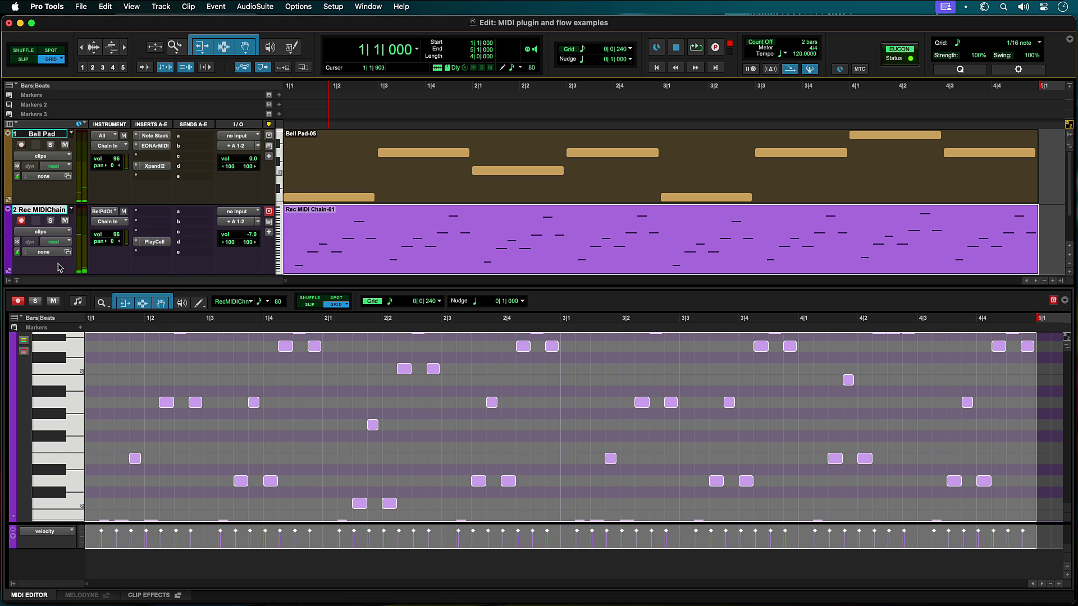
pyautogui.click(137, 176)
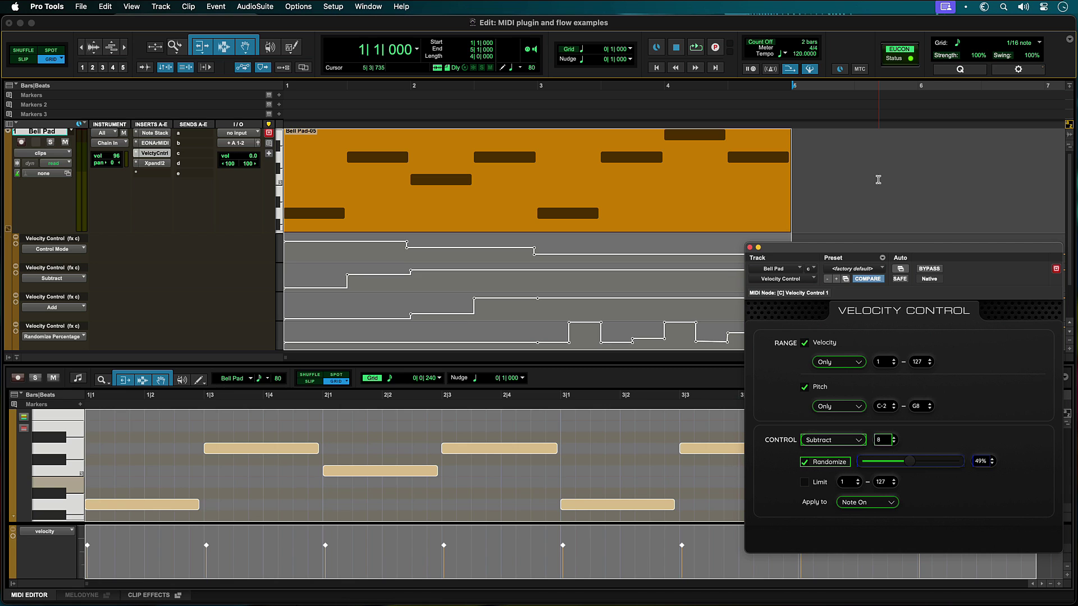
# - Play back the automated Velocity Control mode, subtract, add and randomize amounts
pyautogui.press('space')
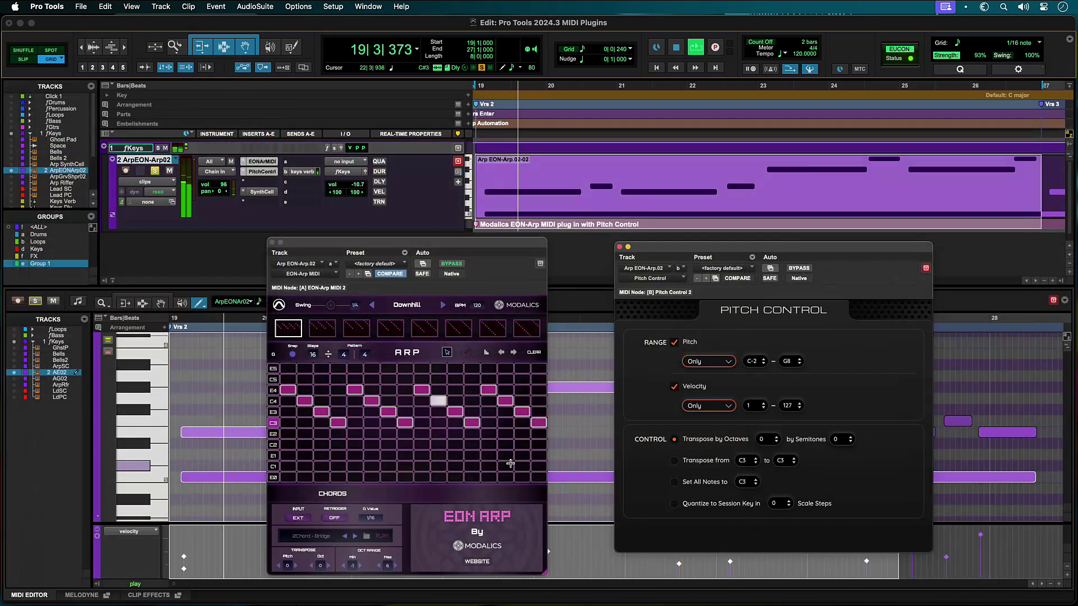
# - Raise the Pitch Control transposition on ArpEON-Arp02 to two semitones
pyautogui.click(852, 438)
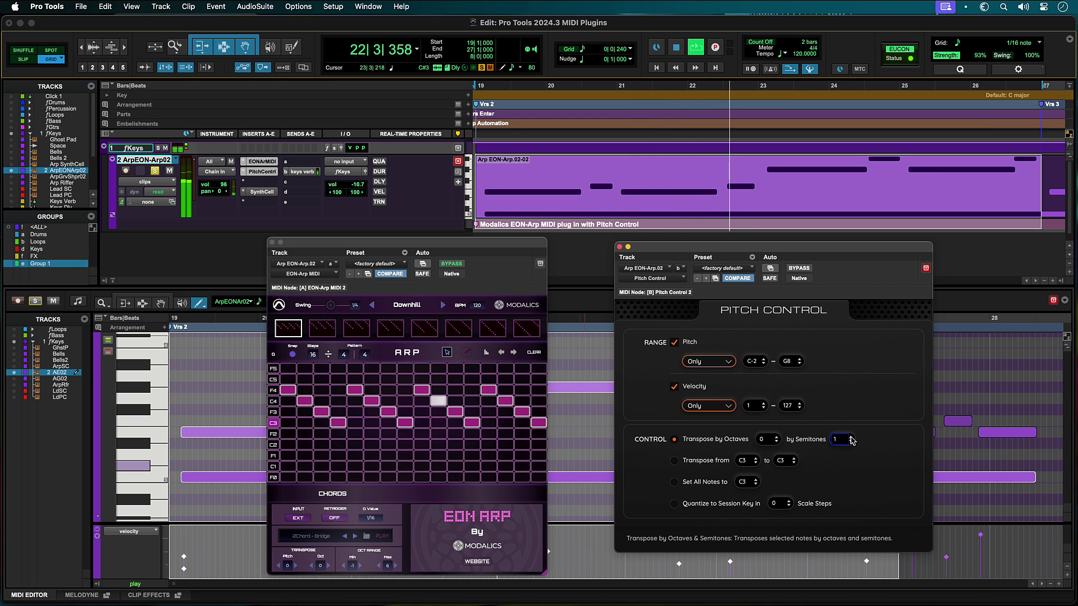
pyautogui.click(852, 438)
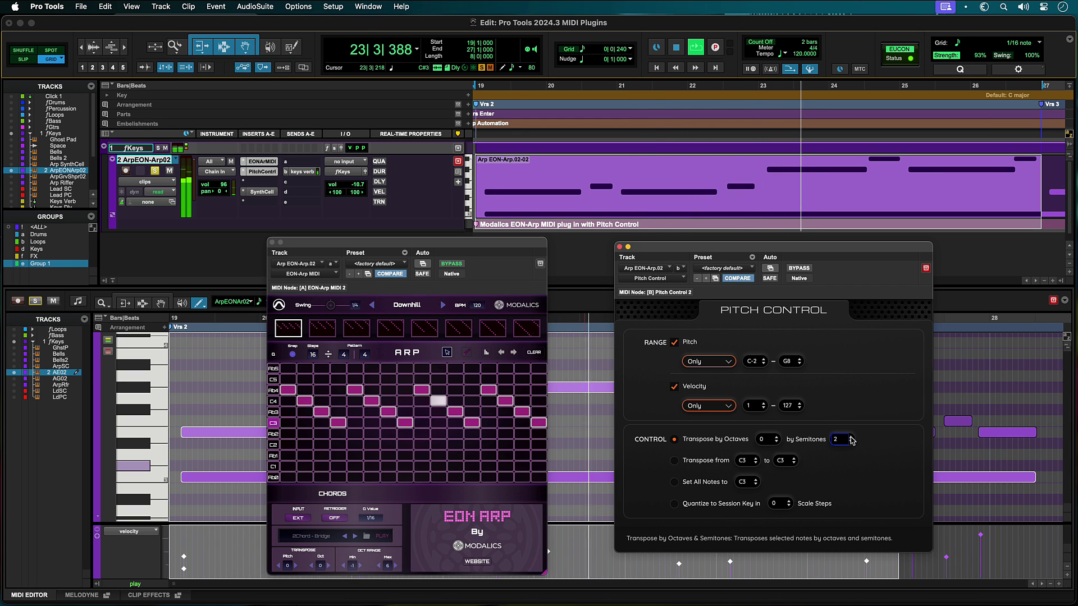